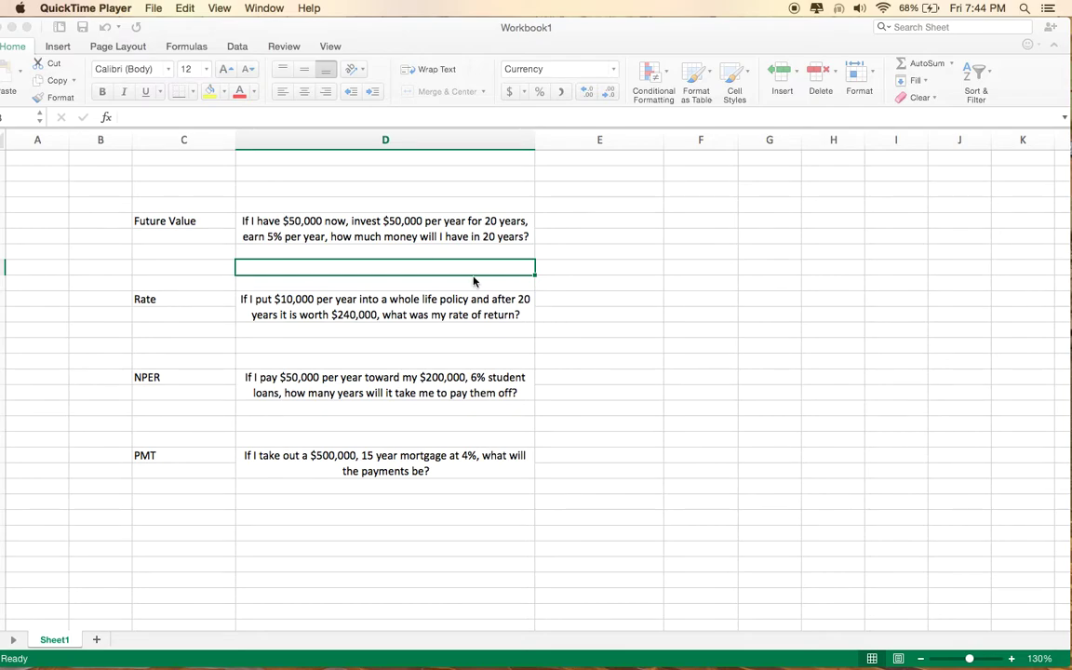
Step: Calculate the future value below its question with =fv(5%,20,-50000,-50000,1)
click(427, 261)
text(=fv)
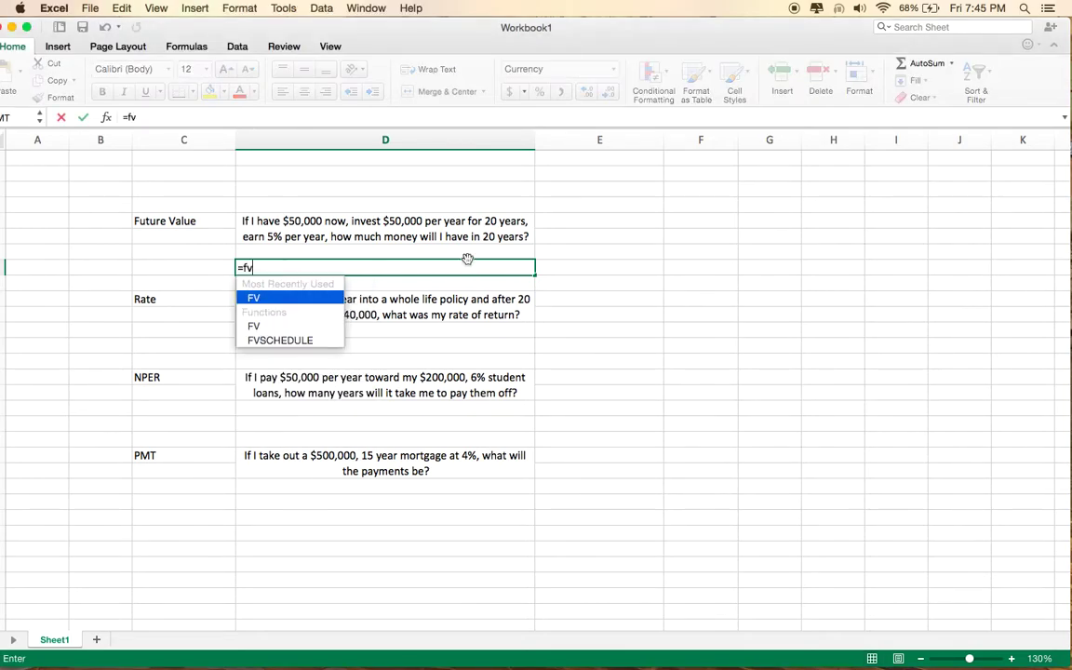
text(()
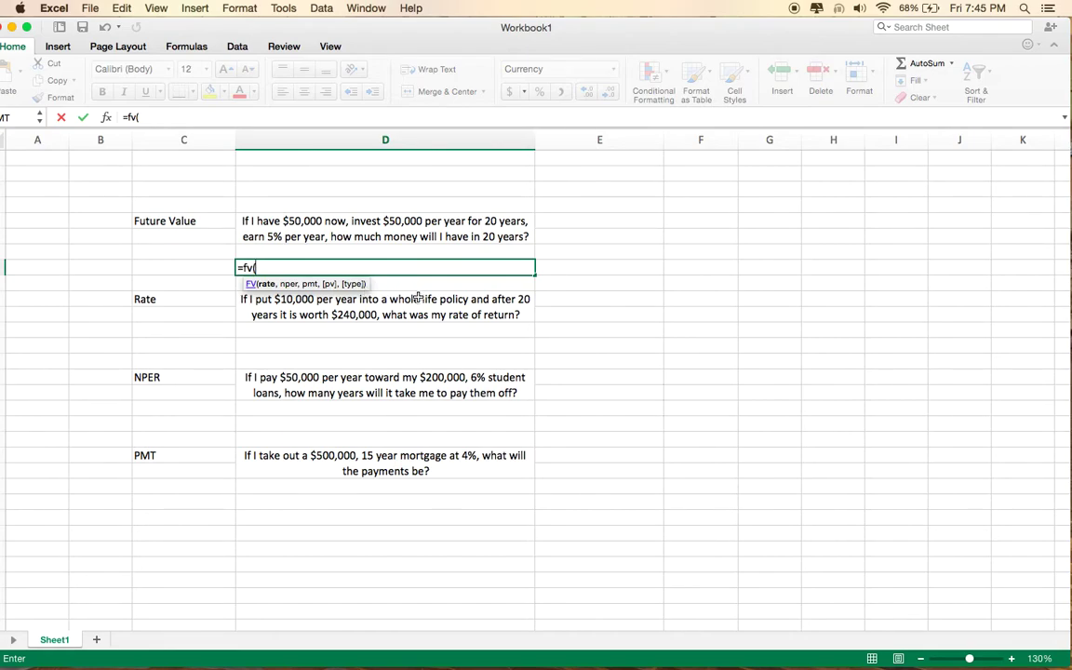
text(5%,)
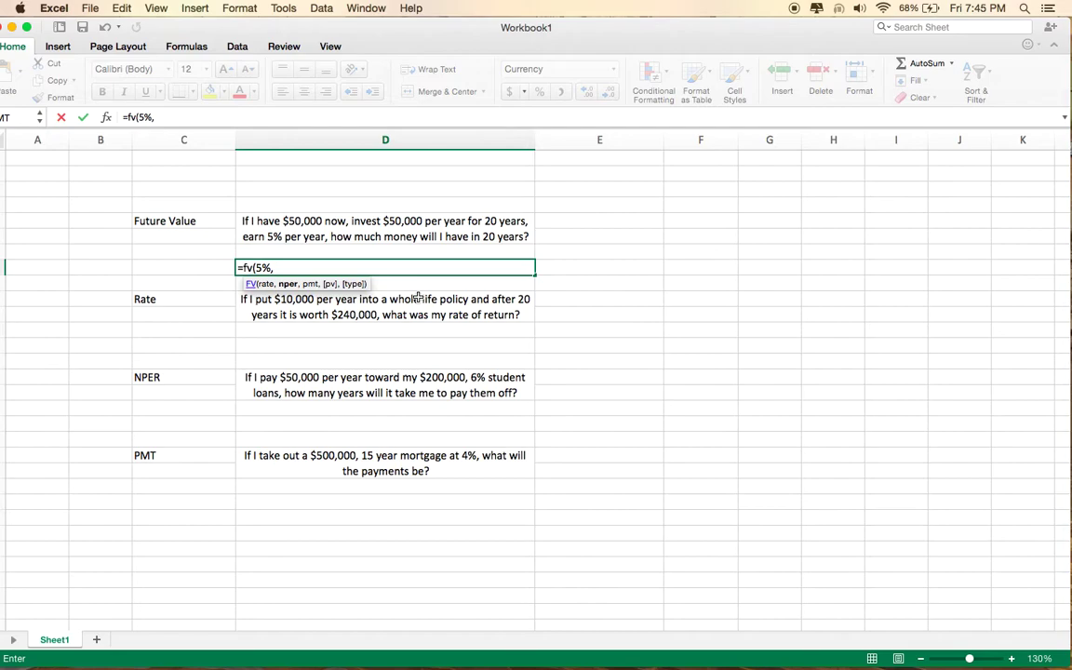
text(20,)
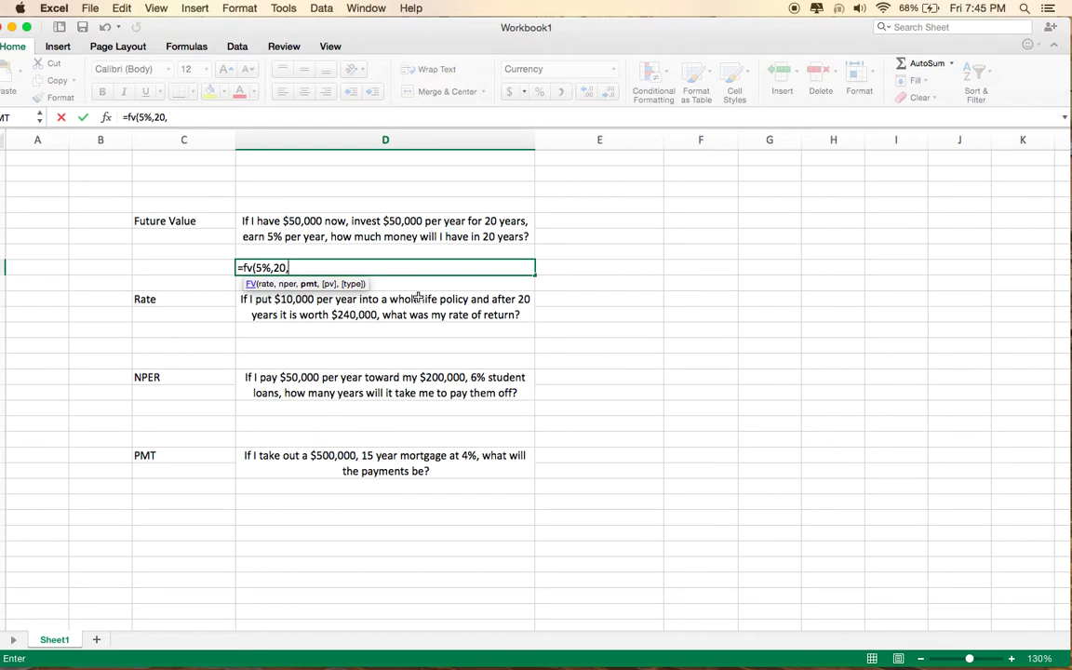
text(-50000,)
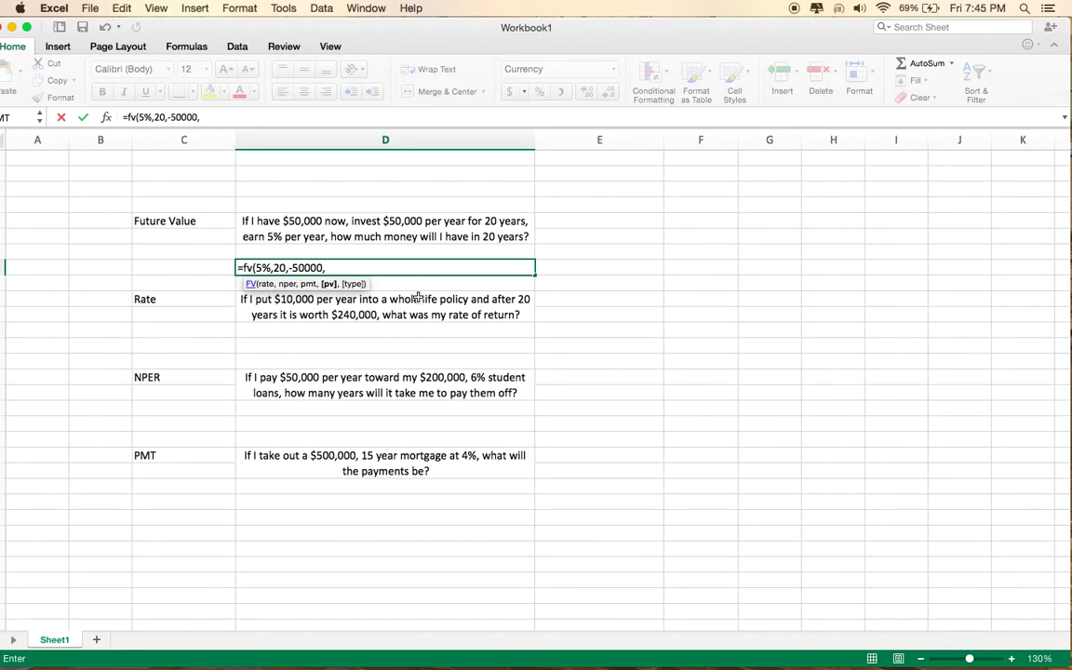
text(-50000,)
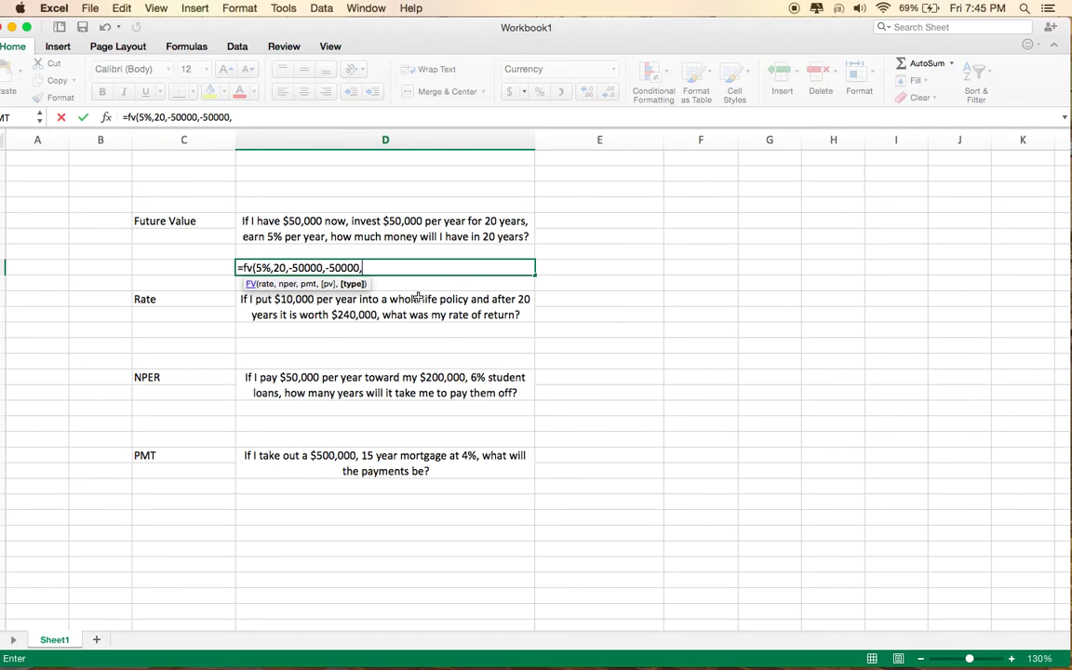
text(1))
key(Return)
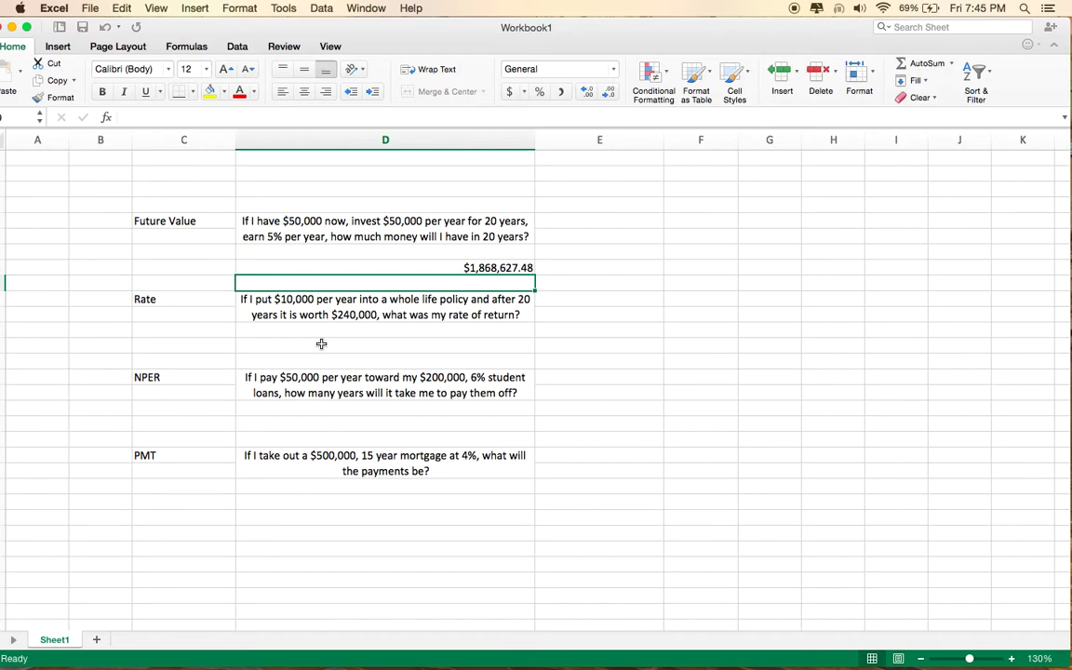
Step: Calculate the whole life policy's rate of return below its question with =rate(20,-10000,0,240000,1)
click(321, 345)
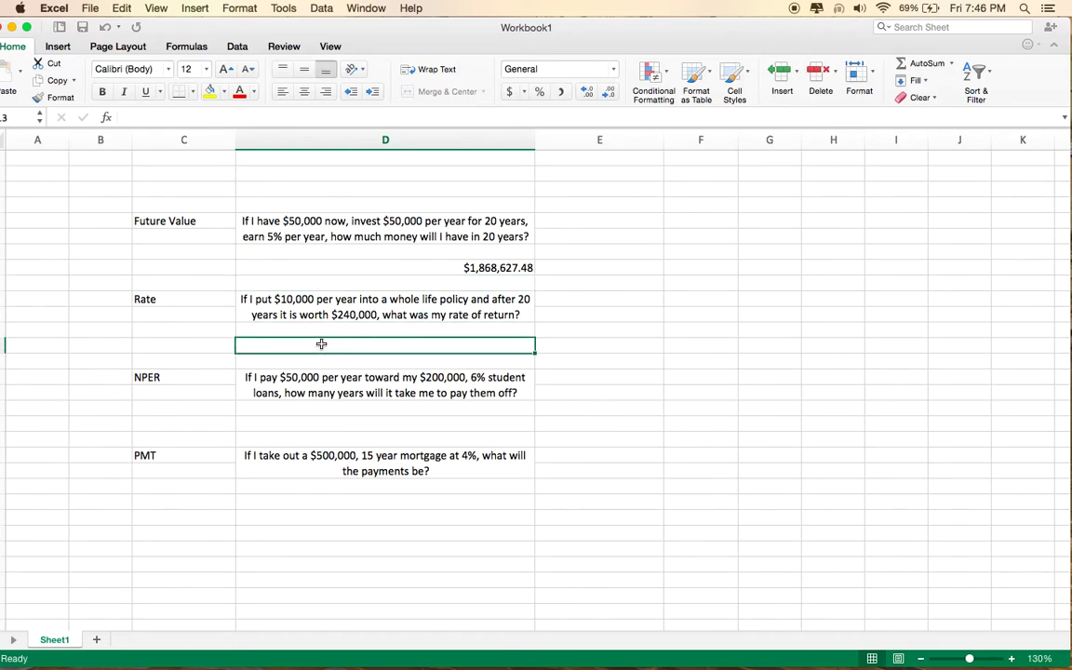
text(=)
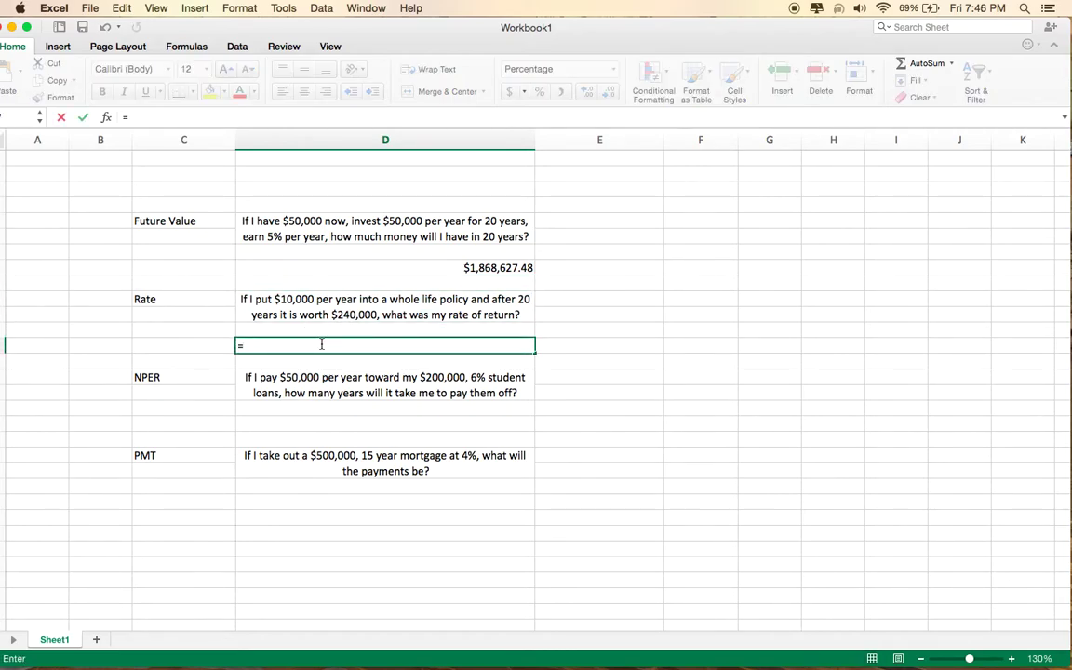
text(rate()
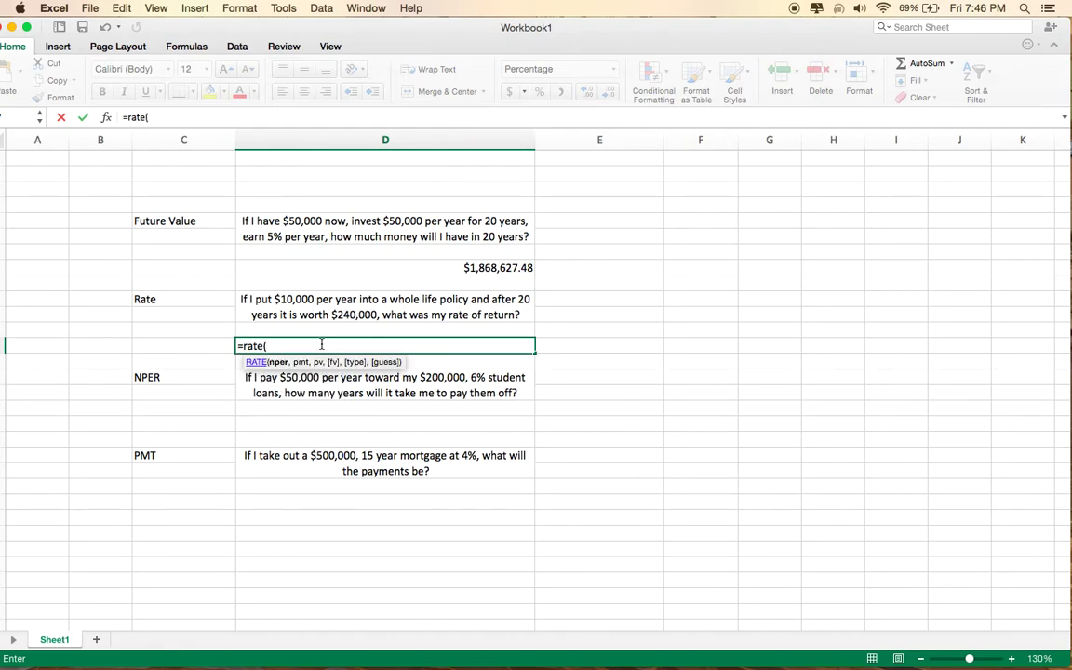
text(20,)
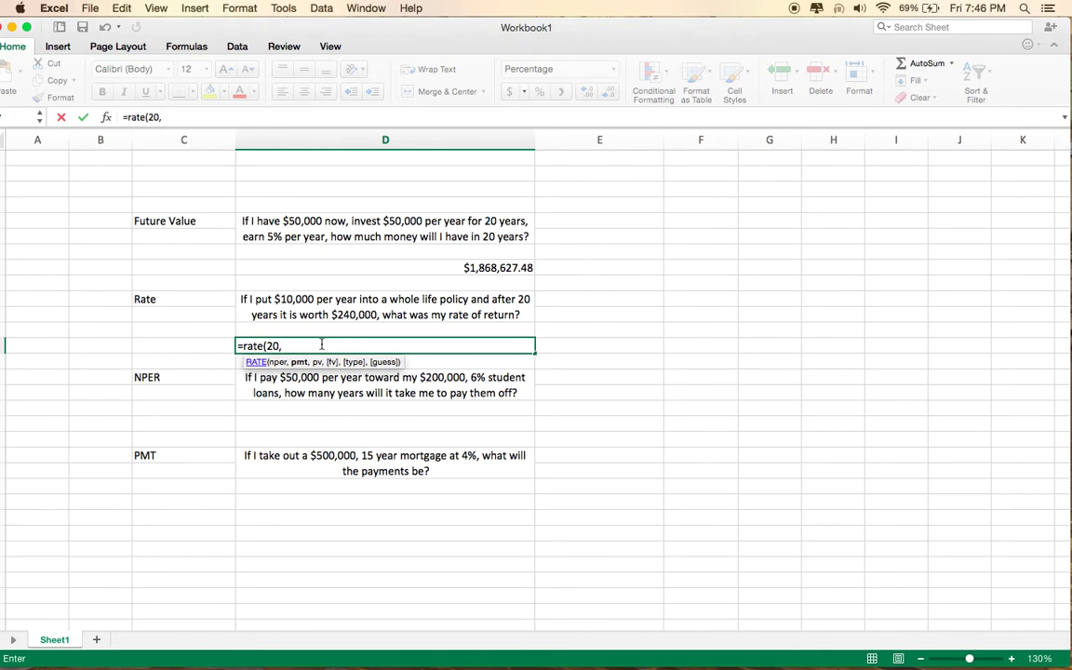
text(-10000,0,)
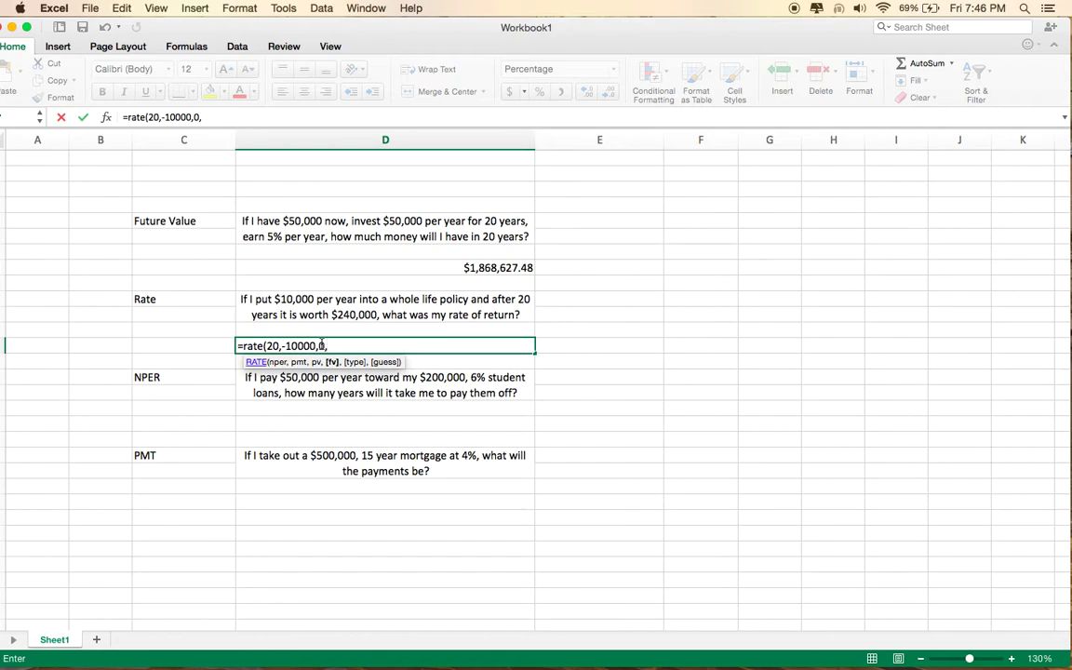
text(240000,1)
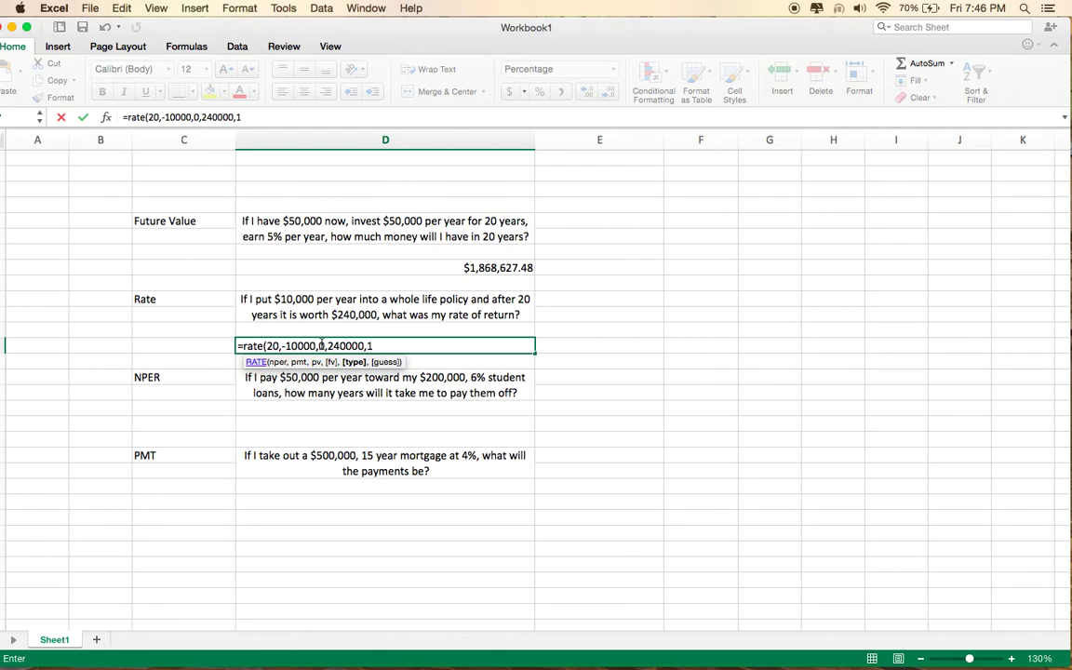
text())
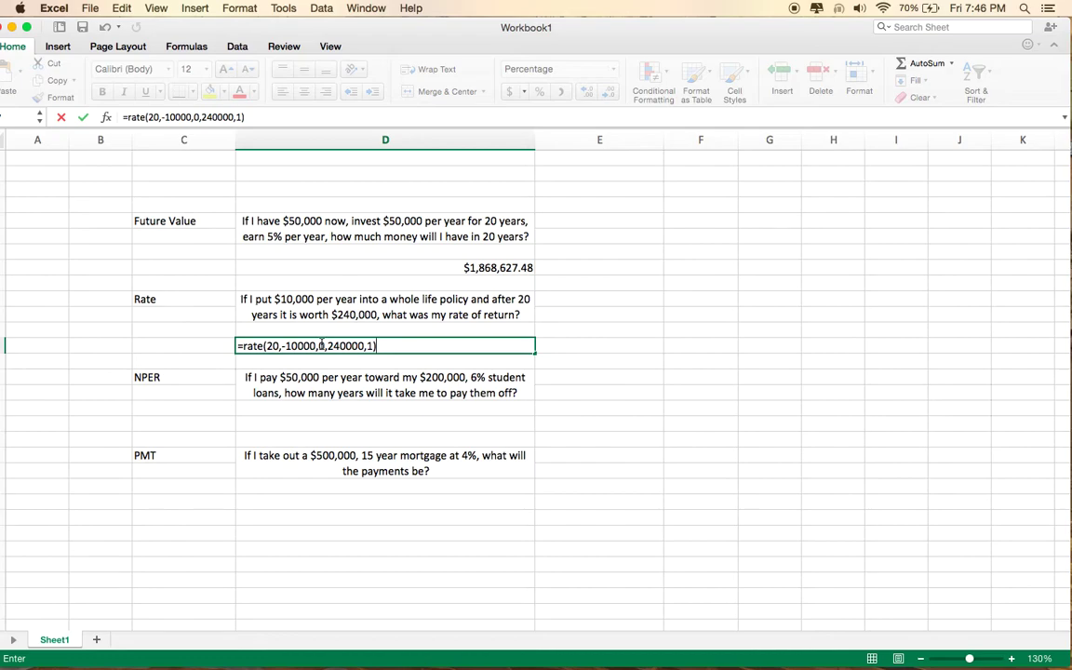
key(Return)
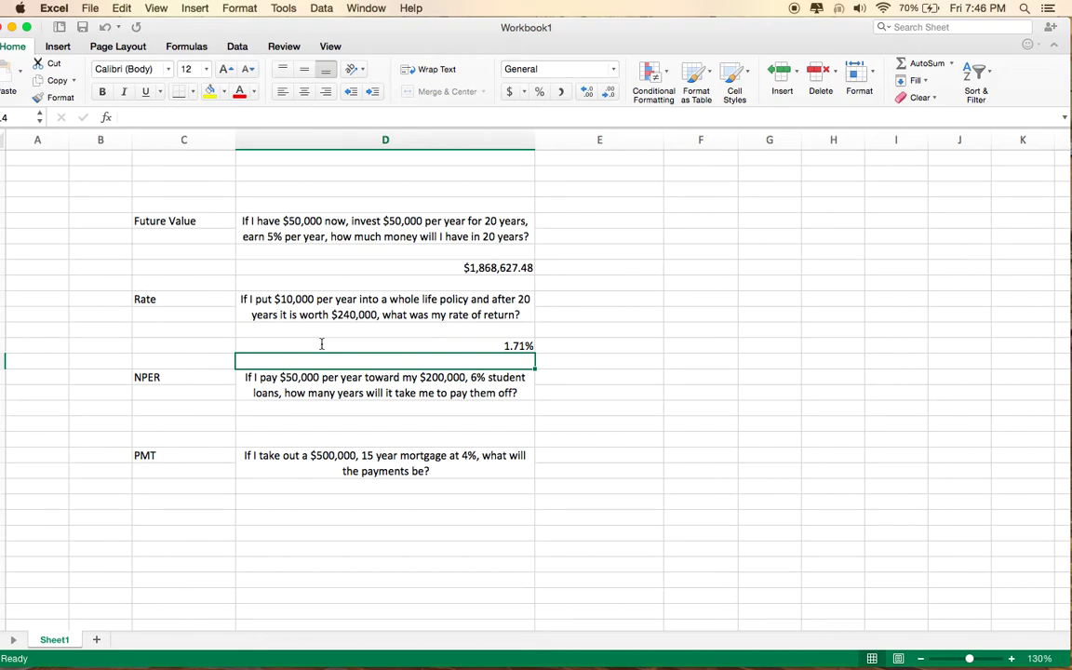
Step: Calculate the number of years to pay off the student loans below the NPER question with =nper(6%,-50000,200000,0,1)
click(324, 423)
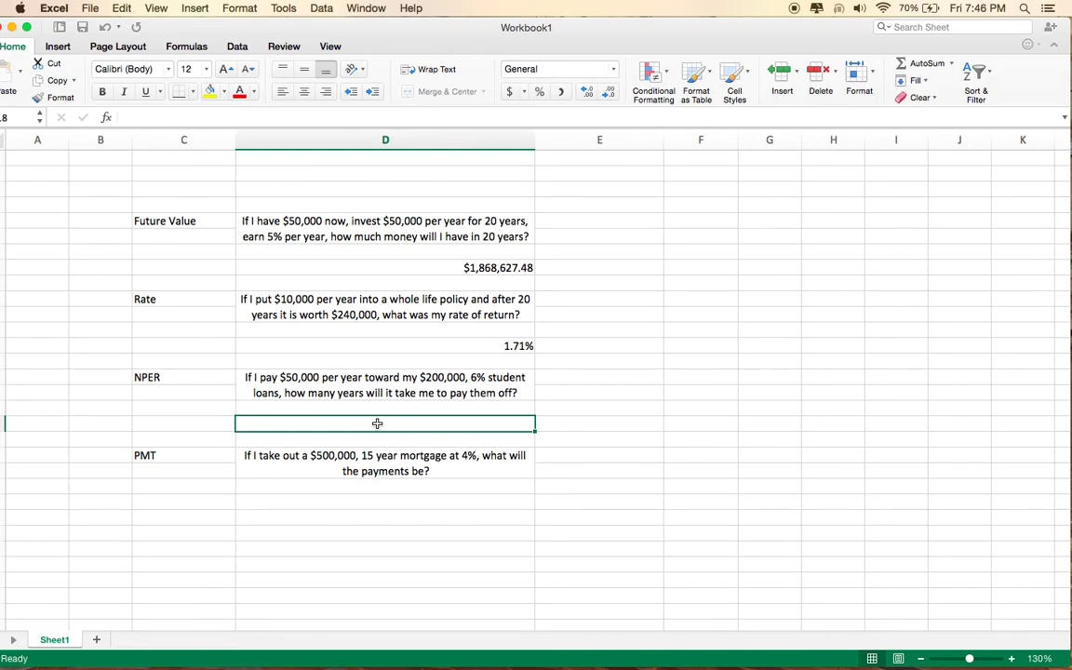
text(=npe)
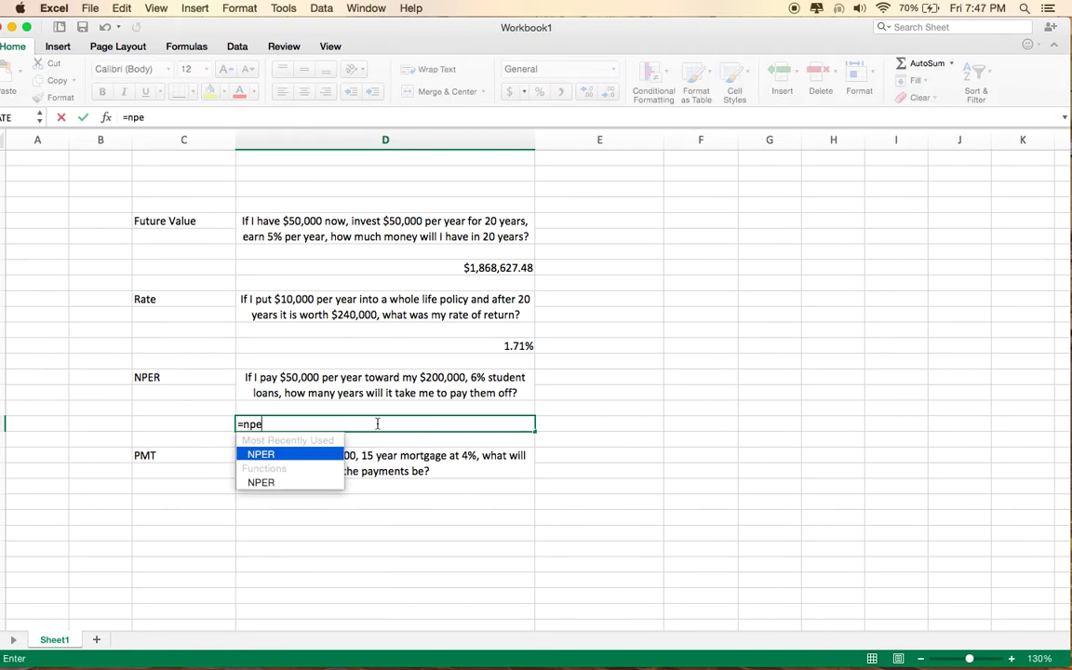
text(r()
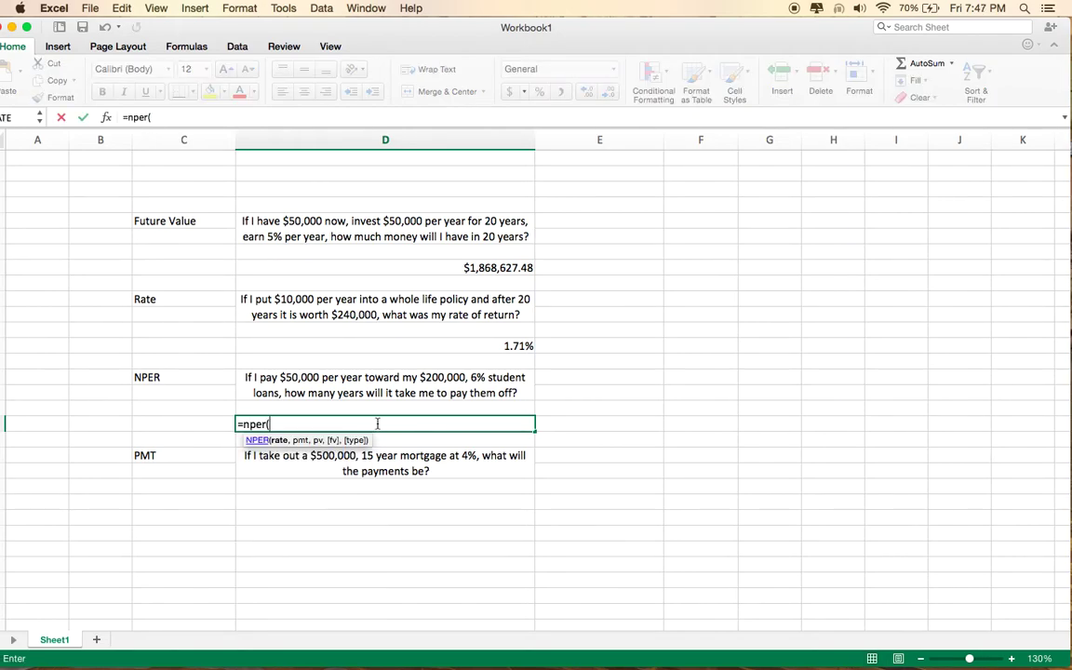
text(6%,)
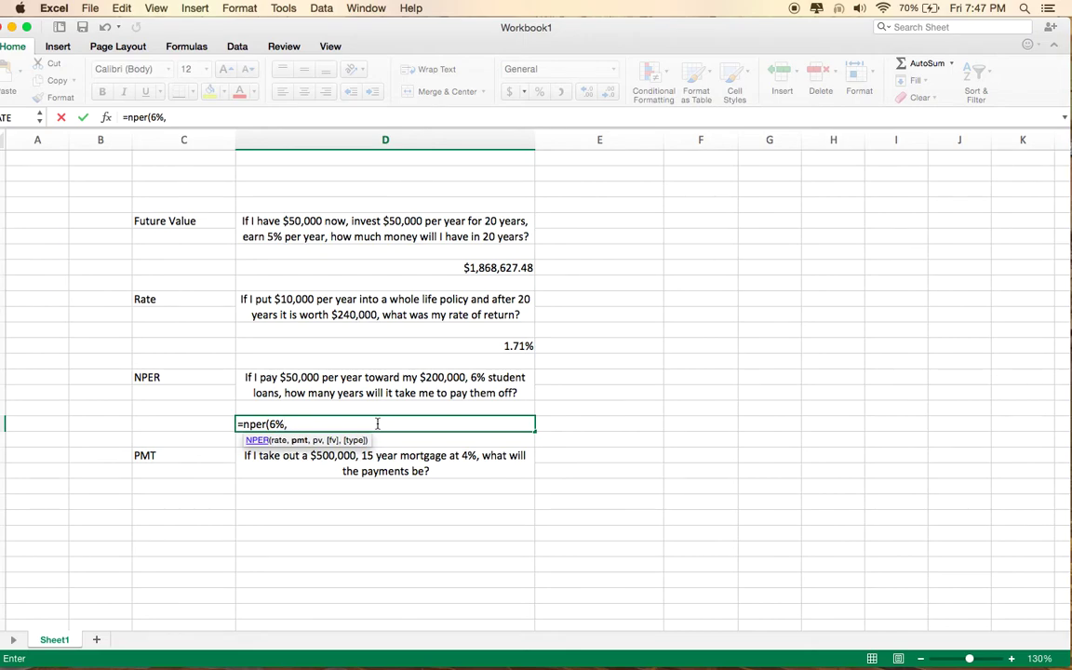
text(-50000,)
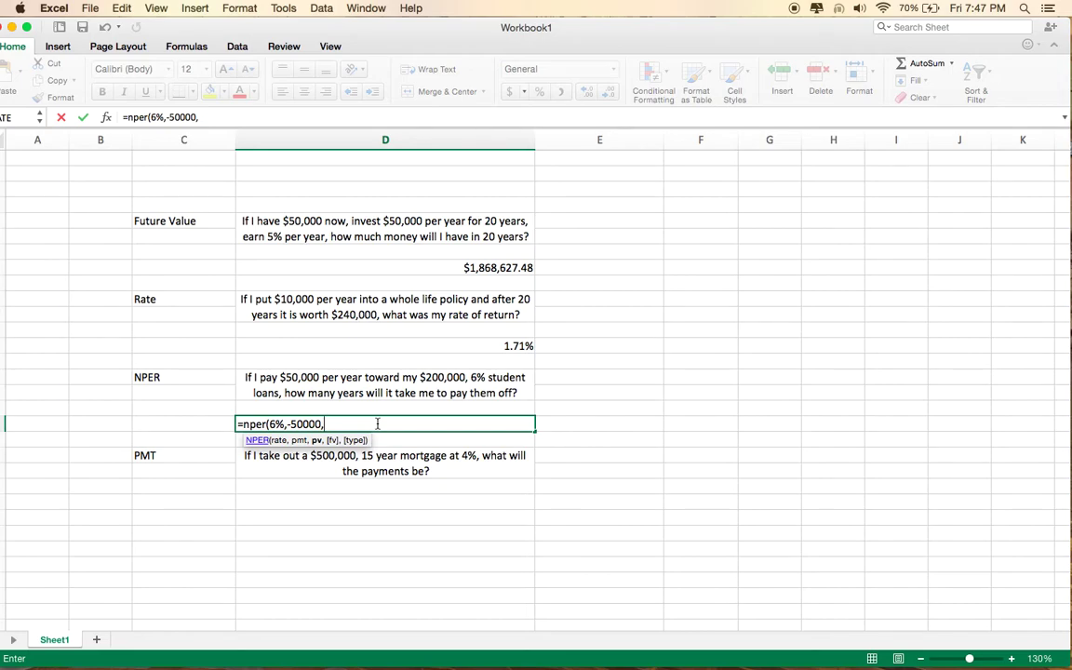
text(200000,0)
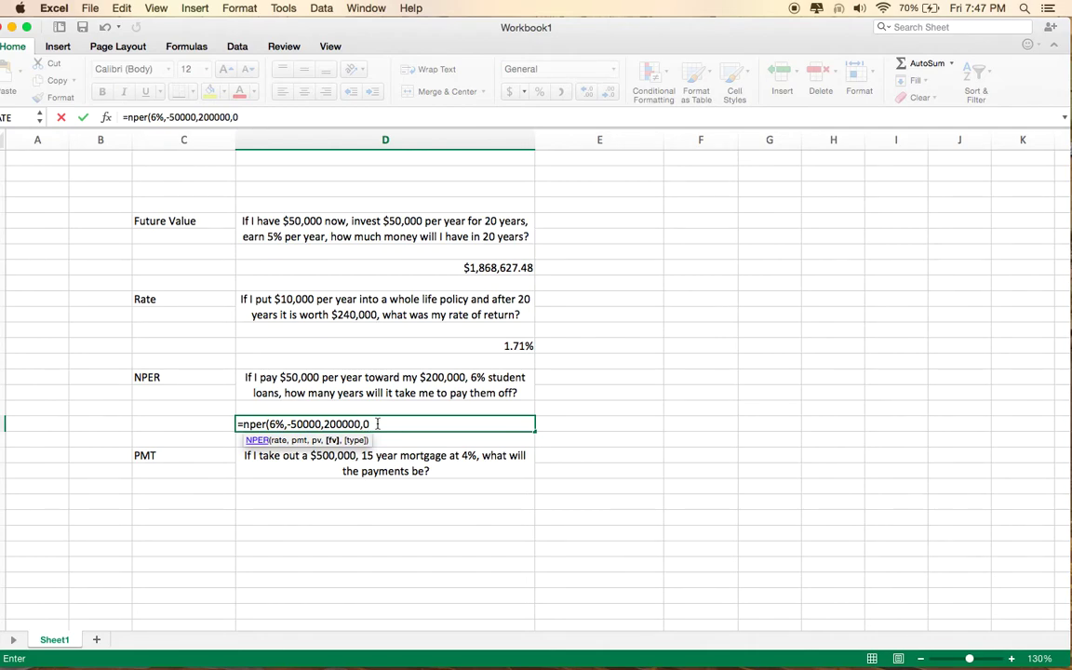
text(,1))
key(Return)
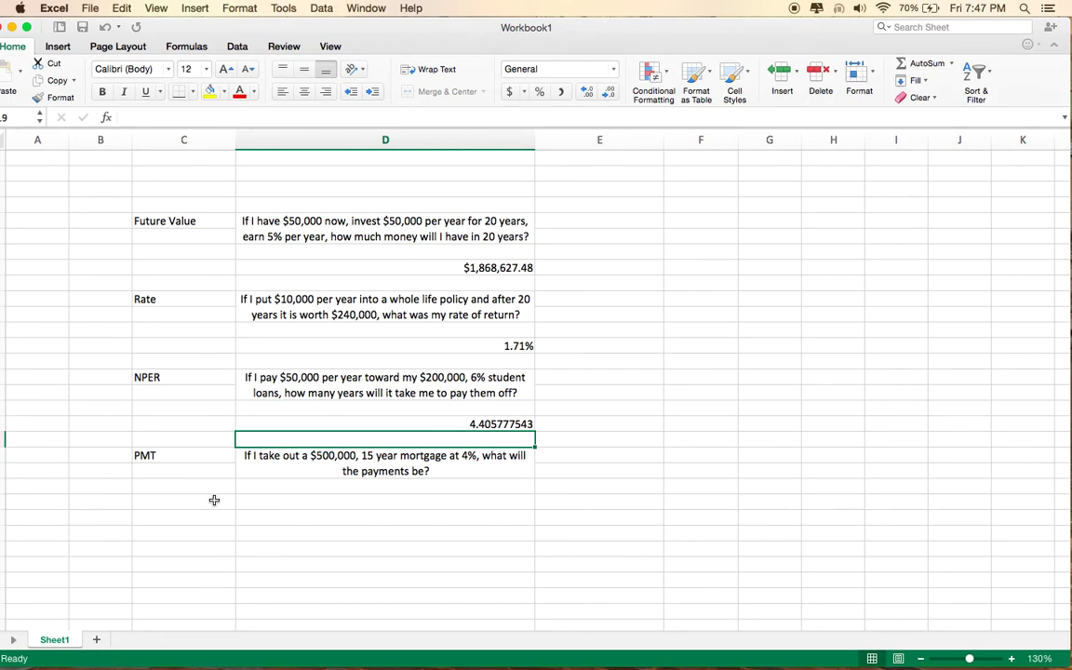
Step: Calculate the yearly mortgage payment below the PMT question with =pmt(4%,15,500000,0,0)
click(279, 504)
text(=pmt()
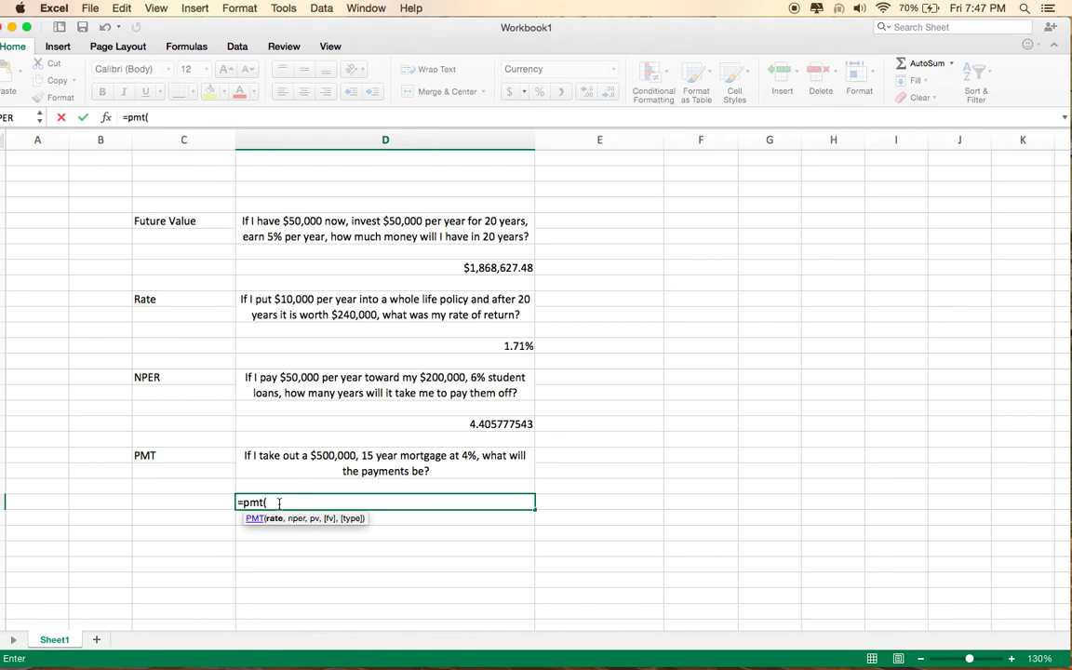
text(4%,1)
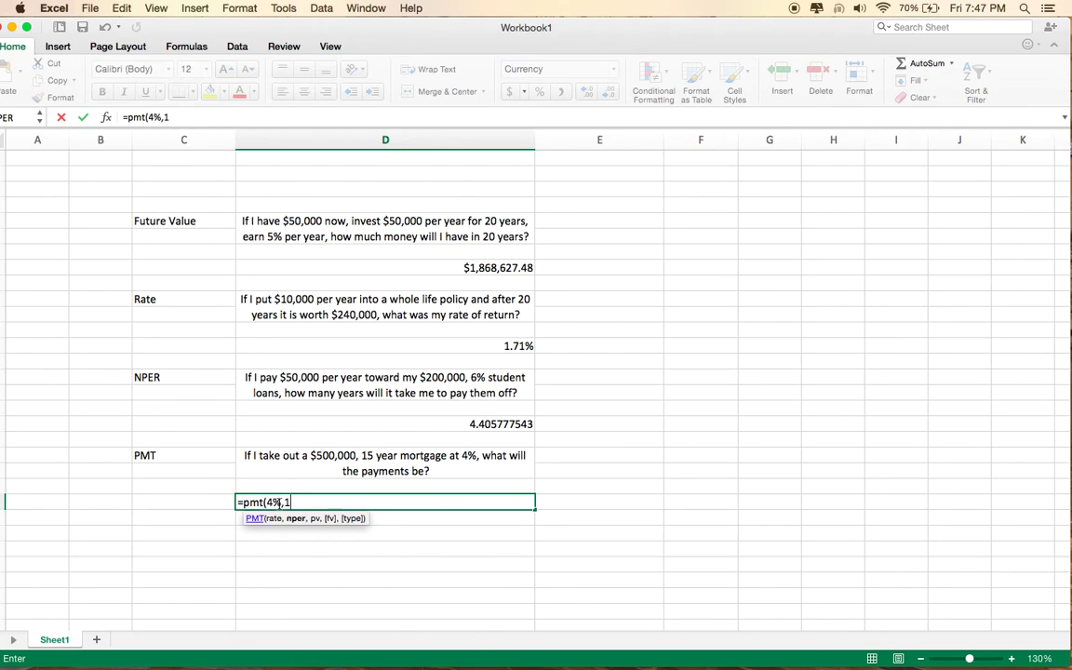
text(5,500)
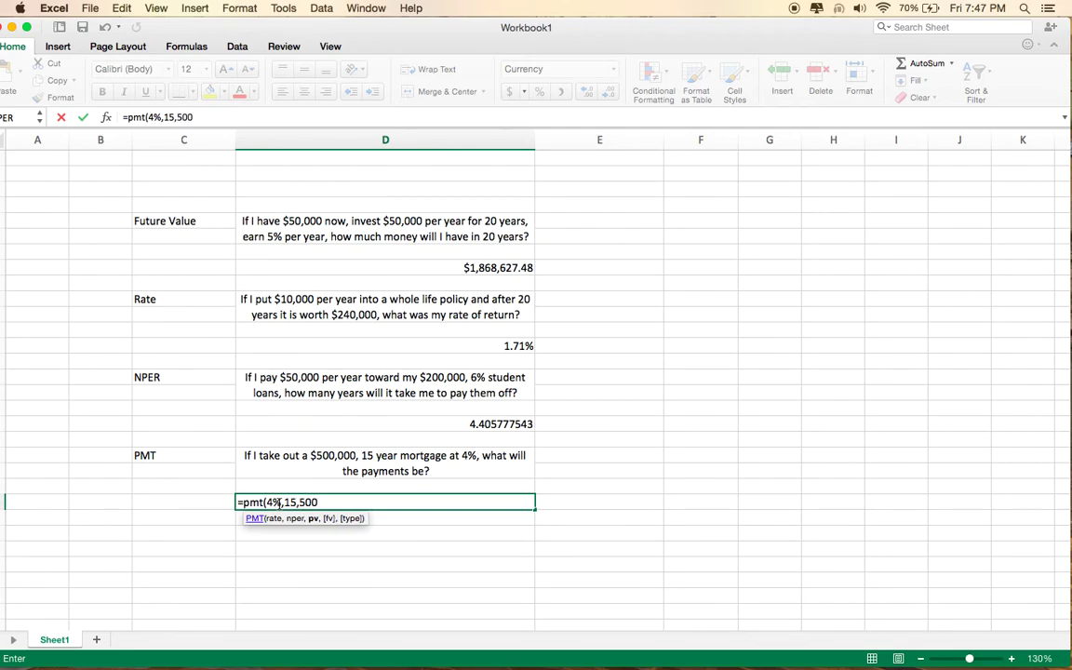
text(000,0,)
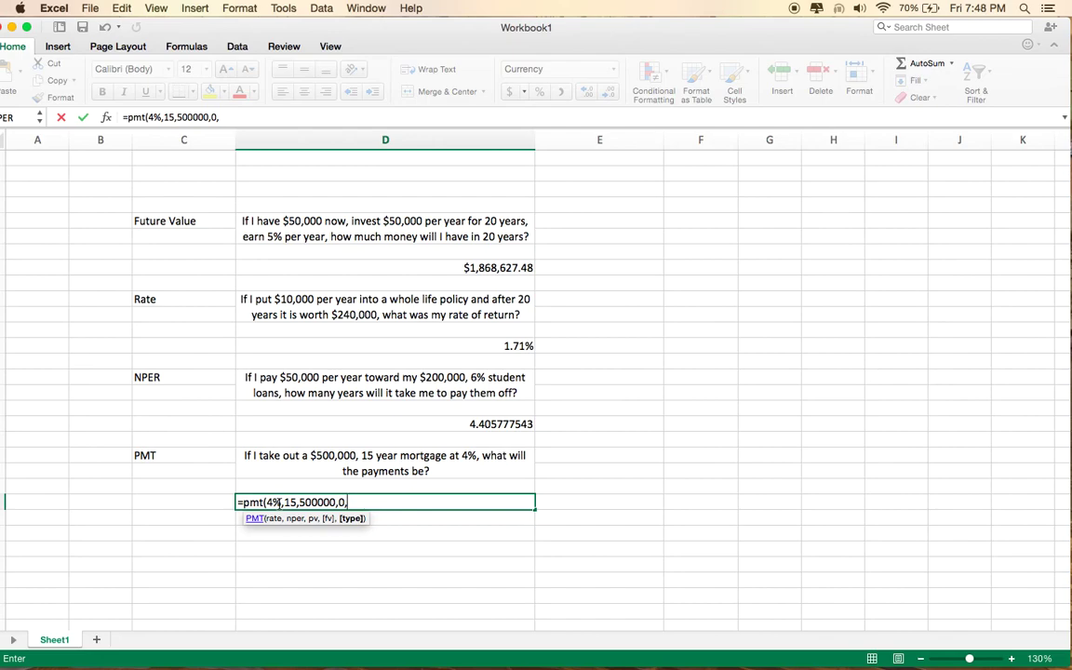
text(0))
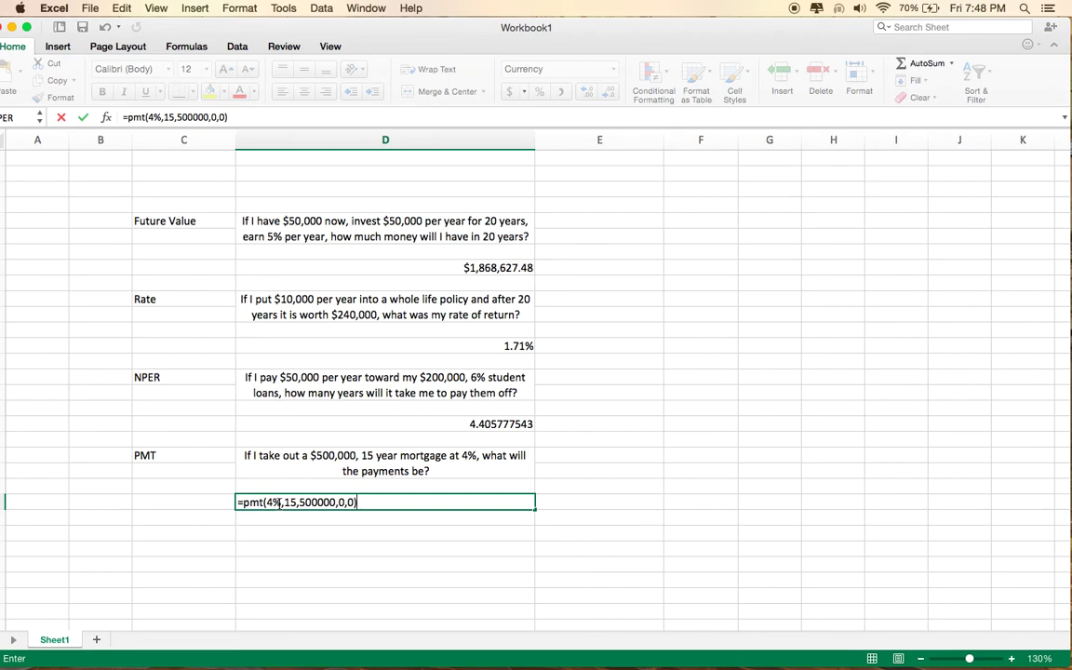
key(Return)
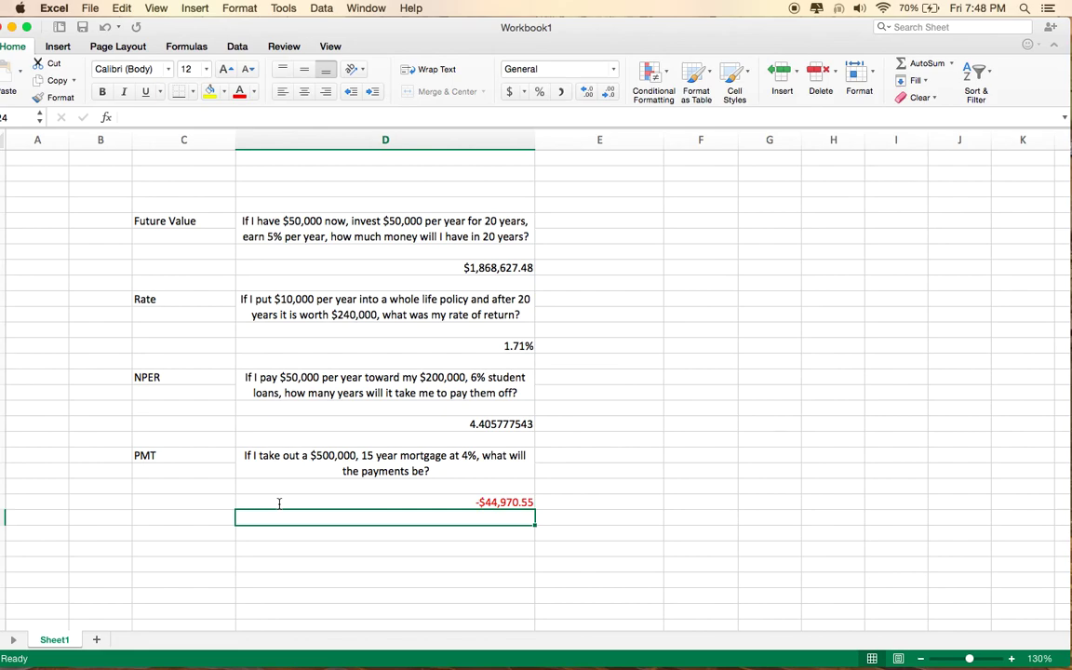
Step: Calculate the monthly mortgage payment directly below the yearly PMT result by dividing that cell by 12
text(=)
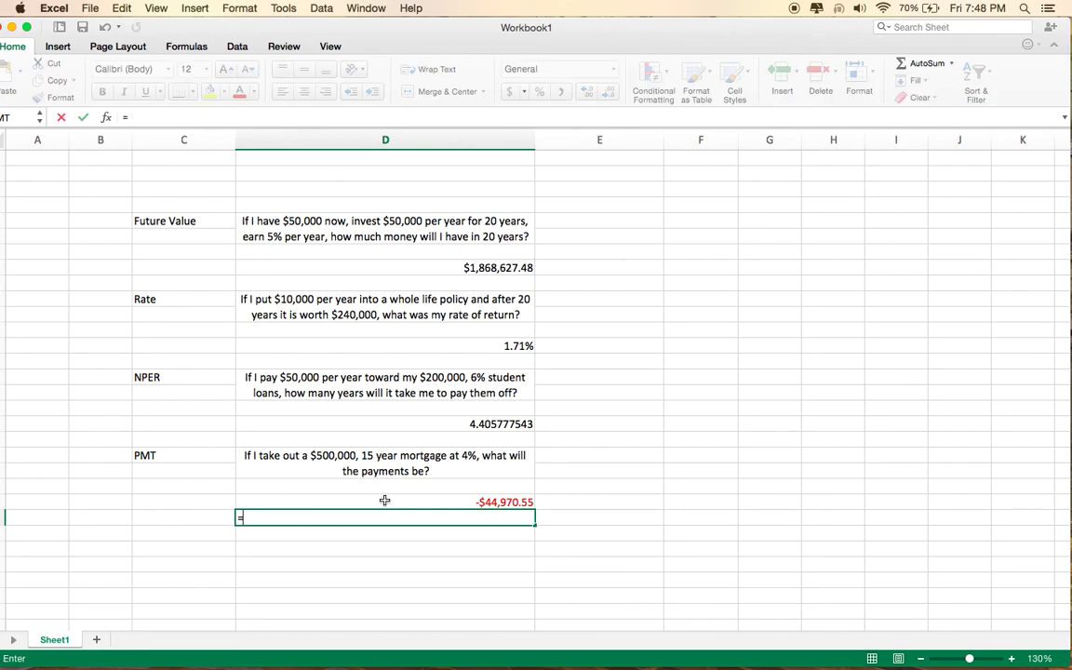
click(384, 500)
text(/12)
key(Return)
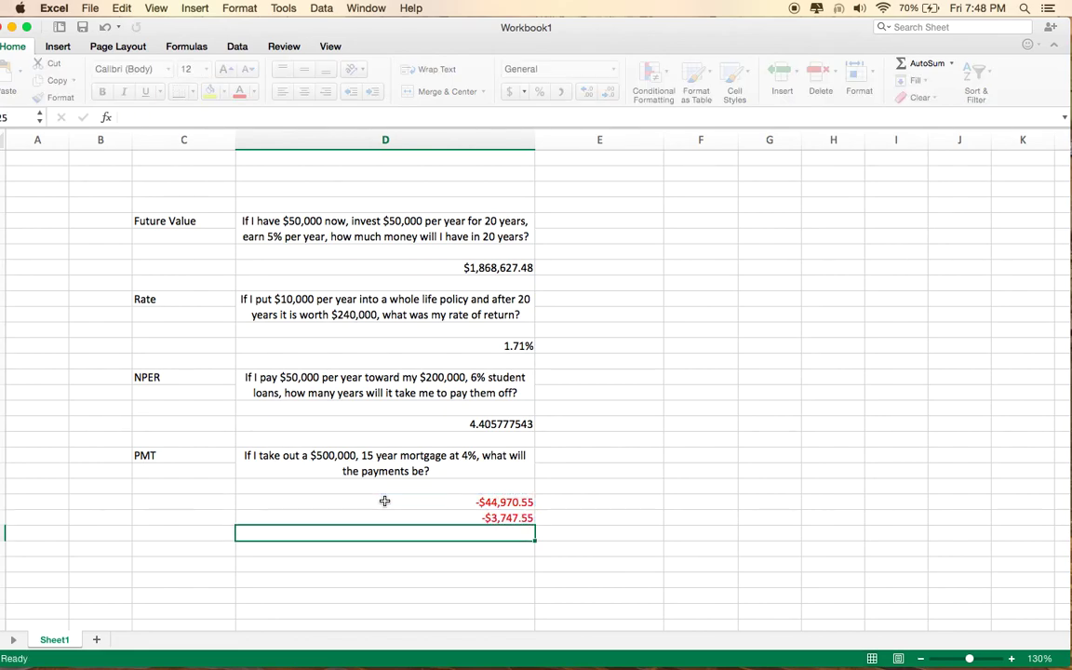